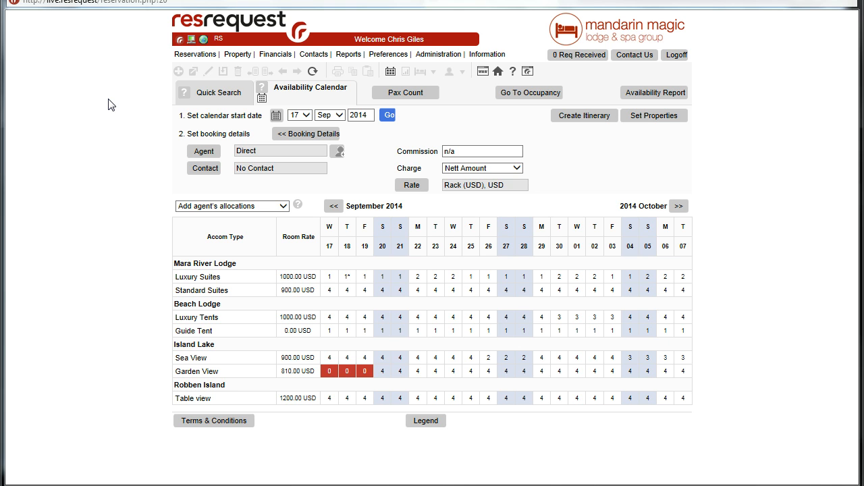
# Find contacts of type Agent and open the Sky Safaris organisation record
pyautogui.click(115, 106)
pyautogui.click(136, 58)
pyautogui.click(313, 57)
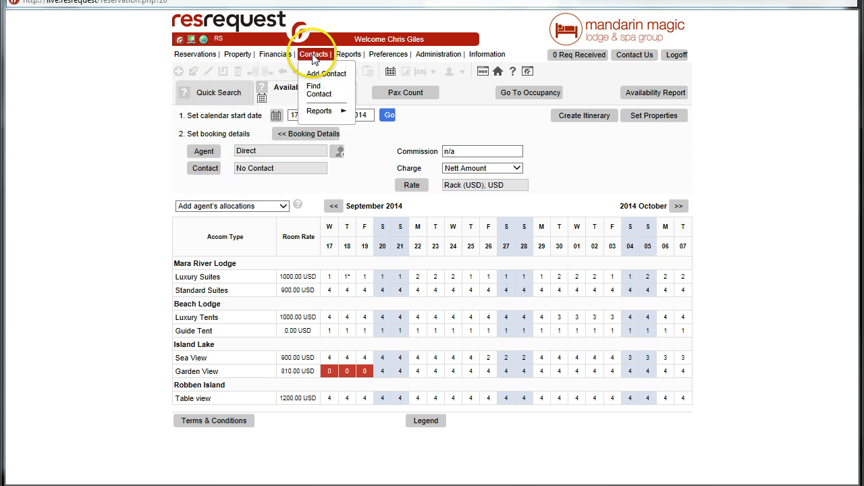
pyautogui.click(315, 89)
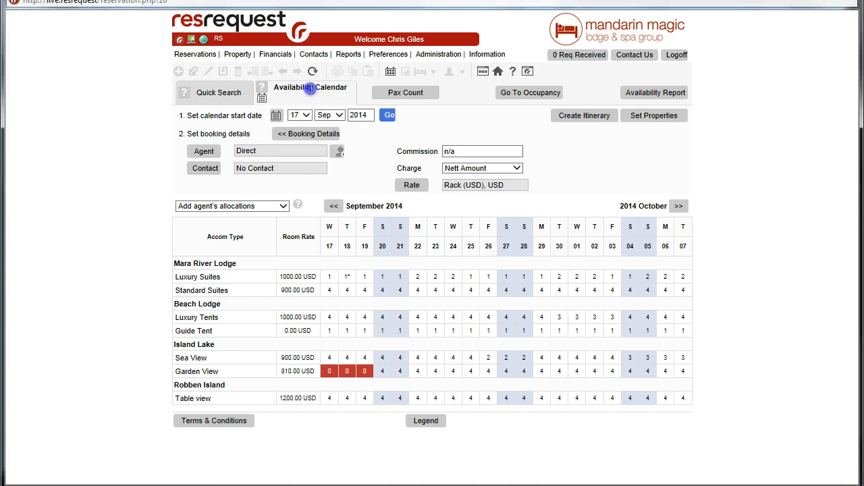
pyautogui.click(296, 153)
pyautogui.click(299, 212)
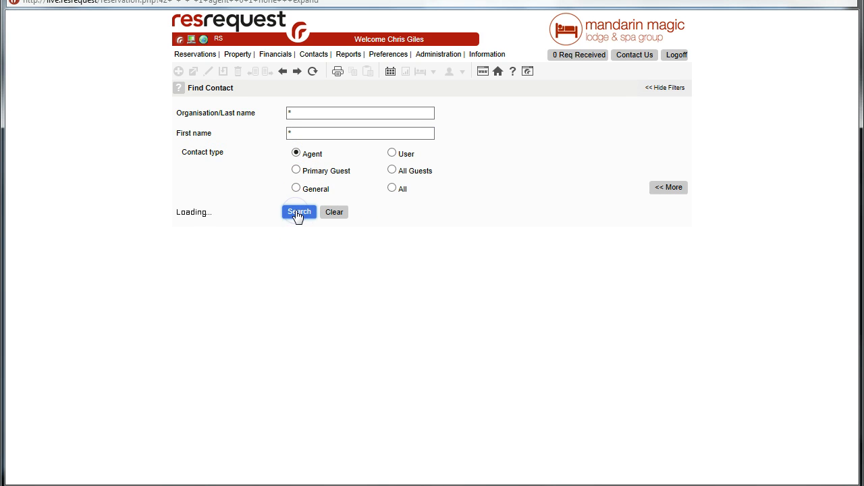
pyautogui.scroll(-2, 128, 248)
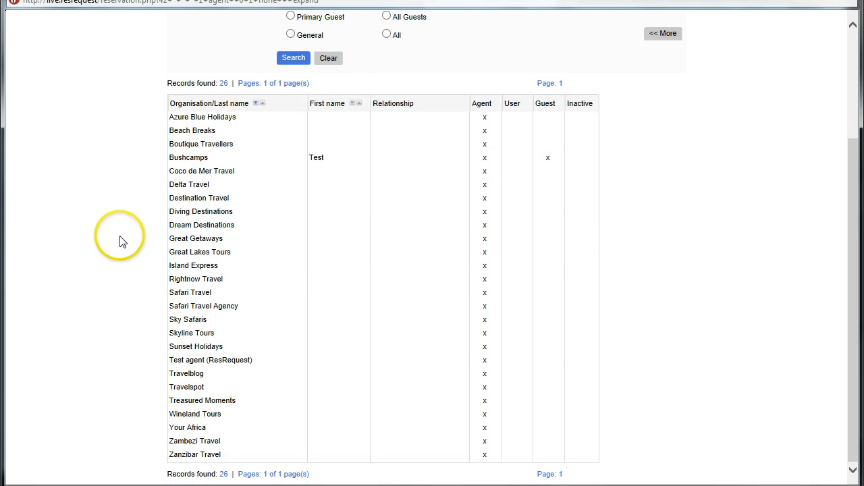
pyautogui.click(190, 321)
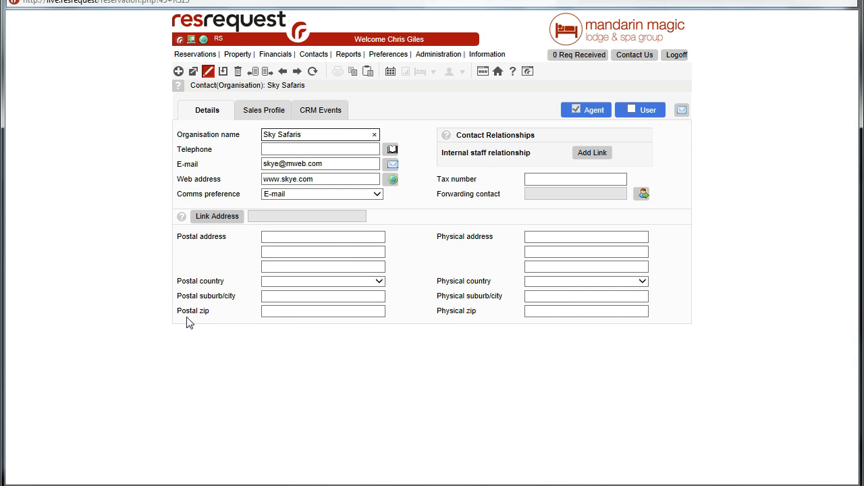
# Open the agent's allocations and start a new allocation named "Sky Safaris -2015 Hi Season"
pyautogui.click(589, 112)
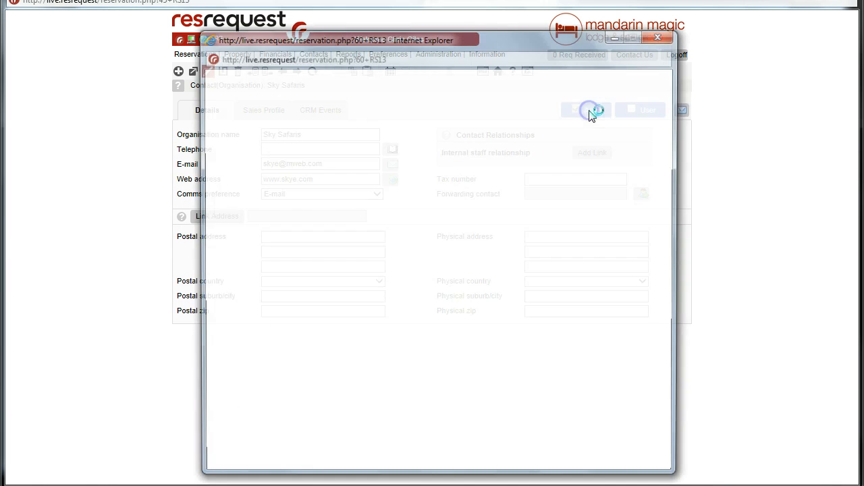
pyautogui.click(367, 103)
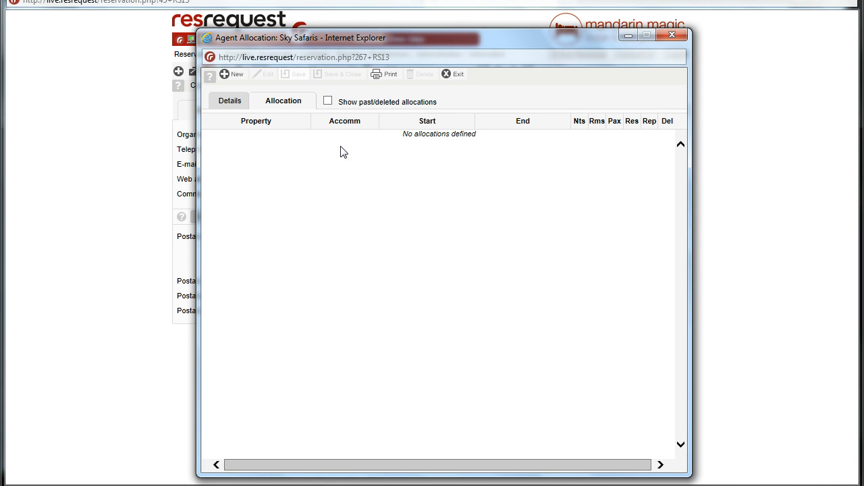
pyautogui.click(232, 76)
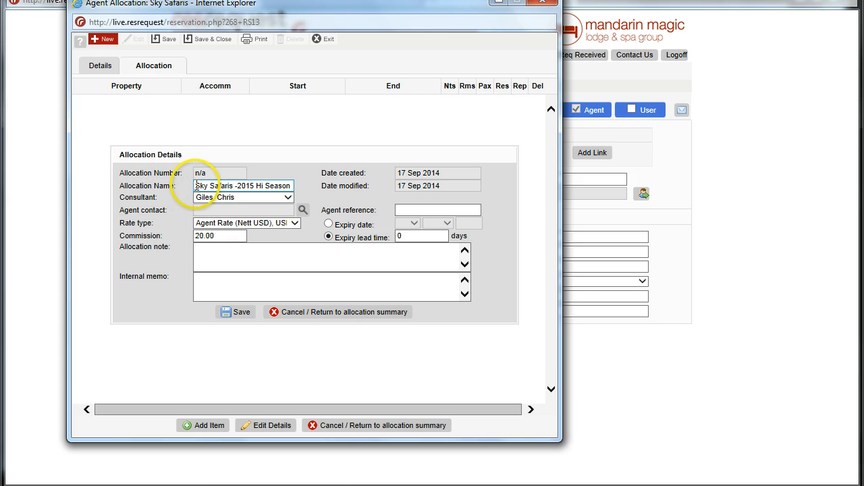
pyautogui.click(234, 186)
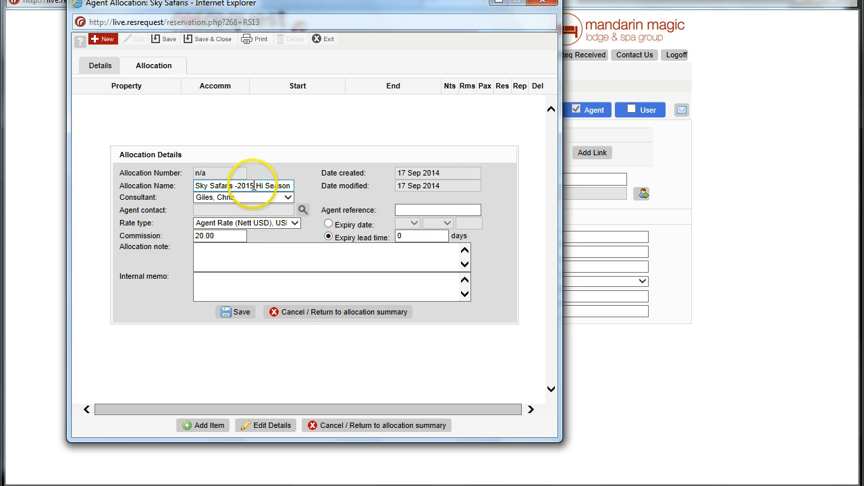
# Assign the linked agent contact and add the allocation note "1 room for January - full month." and internal memo "Room 3 preferred"
pyautogui.click(303, 210)
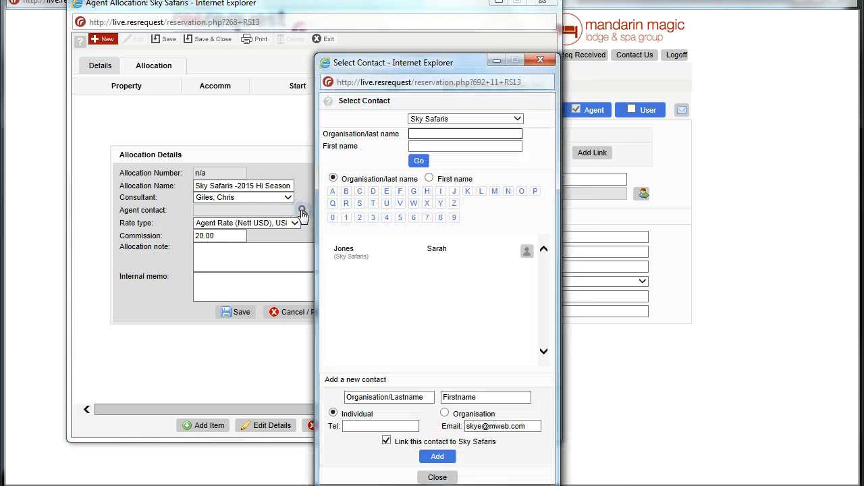
pyautogui.click(419, 251)
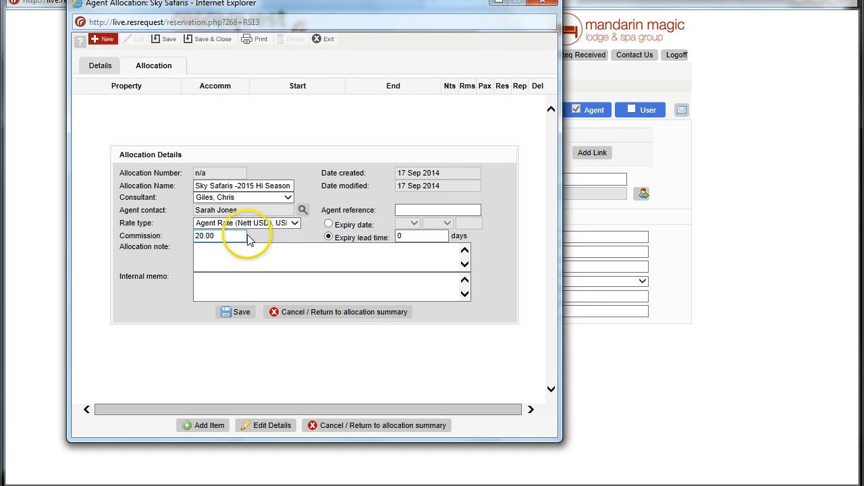
pyautogui.click(294, 228)
pyautogui.click(294, 227)
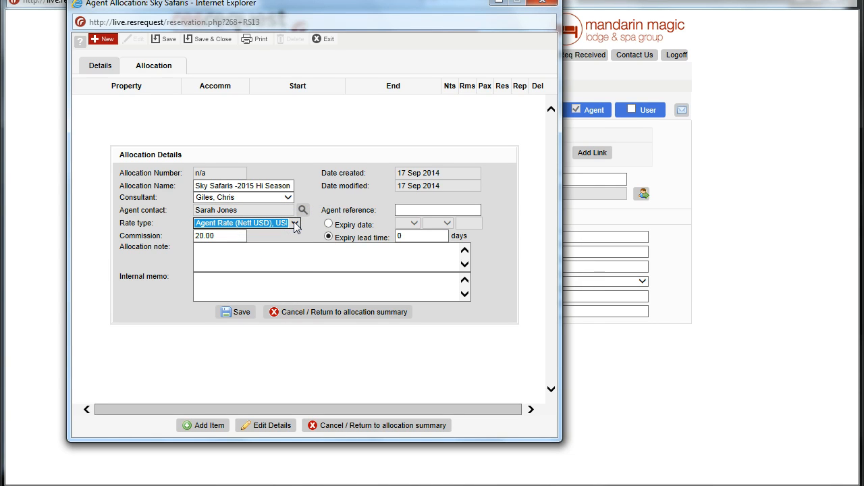
pyautogui.click(236, 256)
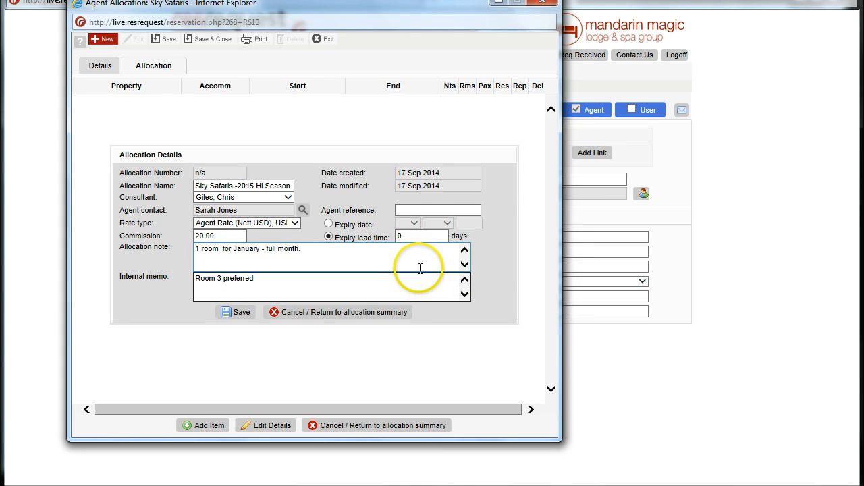
pyautogui.click(406, 210)
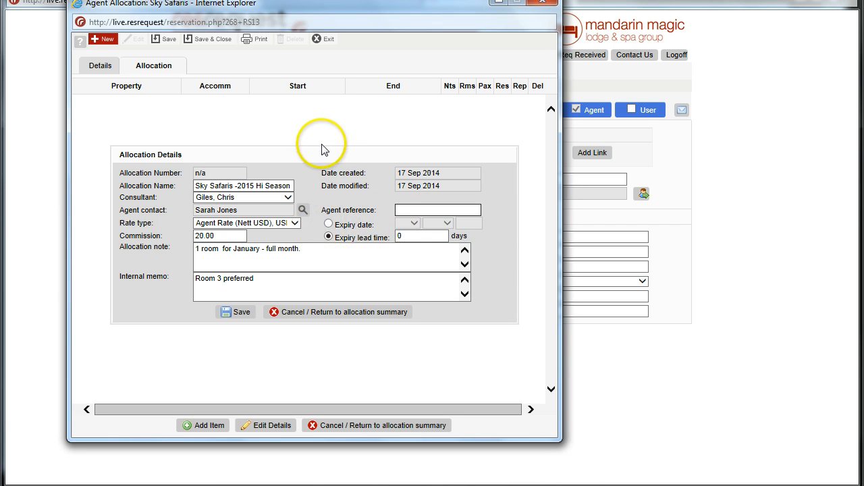
# Set the allocation's expiry lead time to 60 days and save the allocation details
pyautogui.click(328, 224)
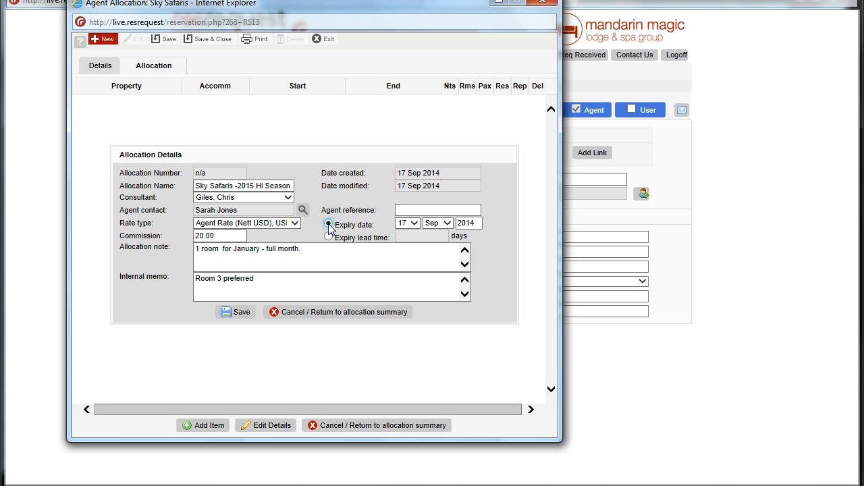
pyautogui.click(329, 237)
pyautogui.click(408, 235)
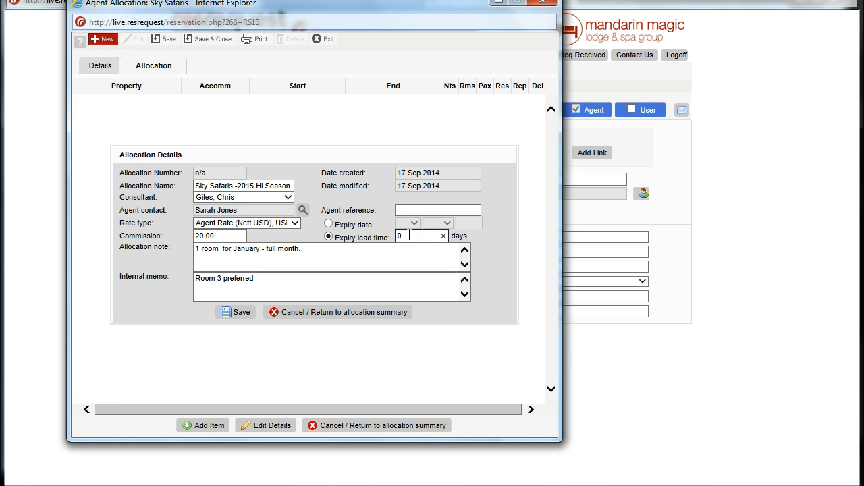
pyautogui.press('BackSpace')
pyautogui.write('60')
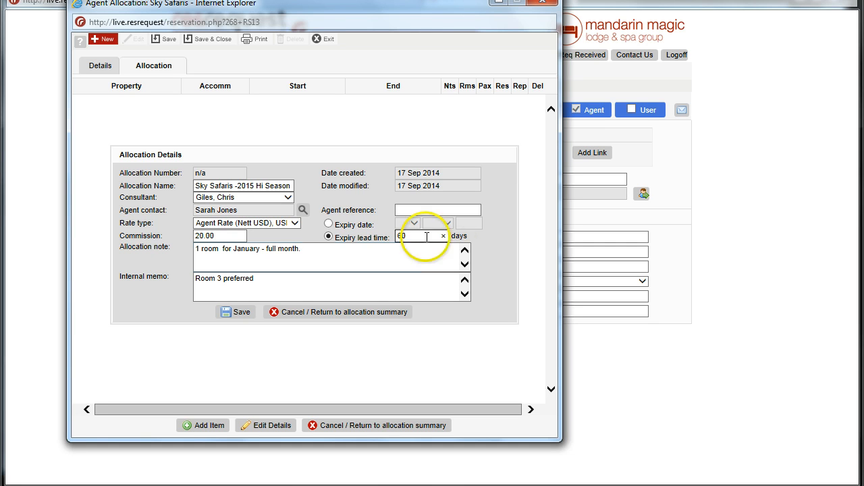
pyautogui.click(237, 313)
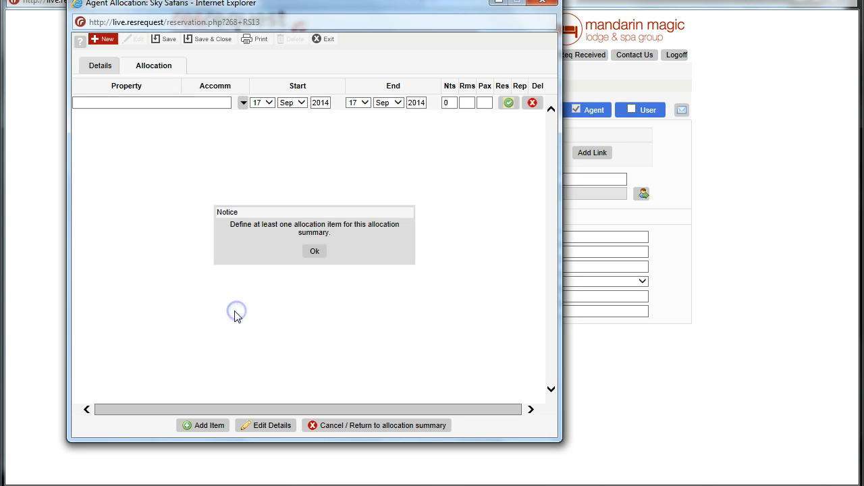
pyautogui.click(262, 301)
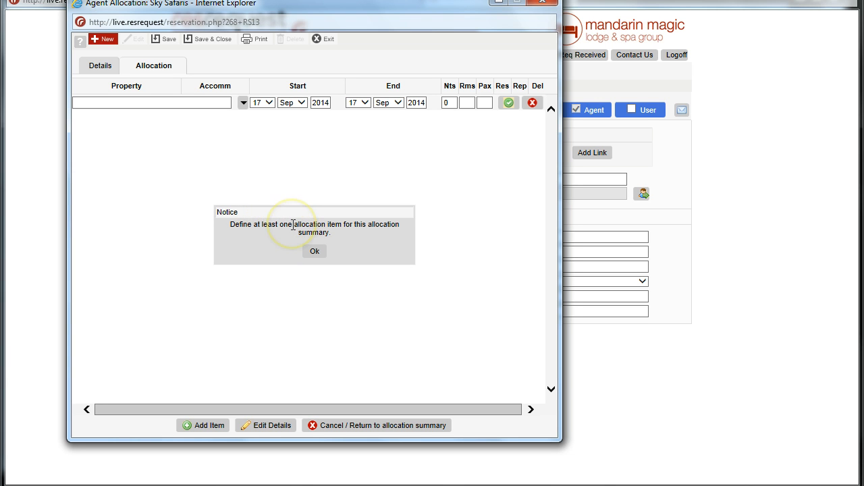
pyautogui.click(314, 252)
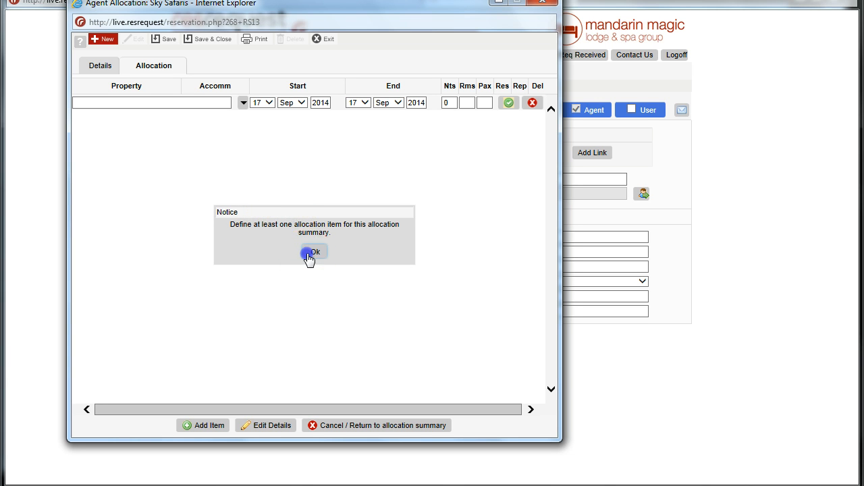
# Set the allocation item to Mara River Lodge, Standard Suites, with a start date of 01 Jan 2015
pyautogui.click(243, 104)
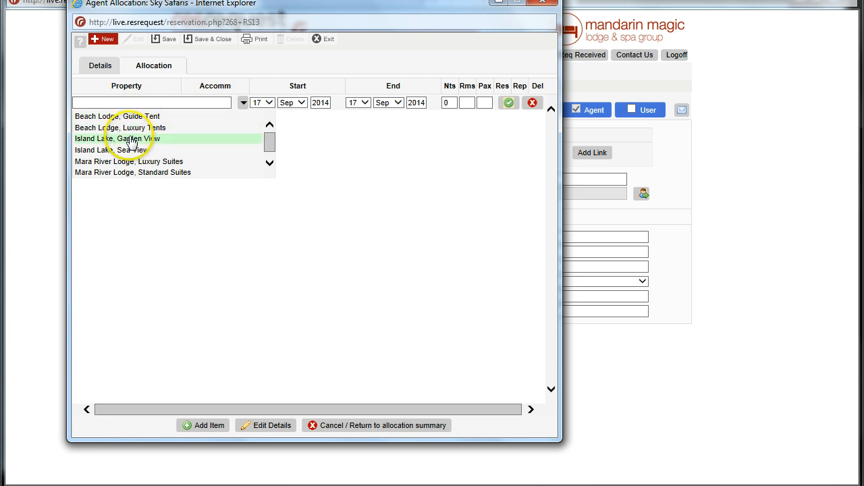
pyautogui.click(130, 173)
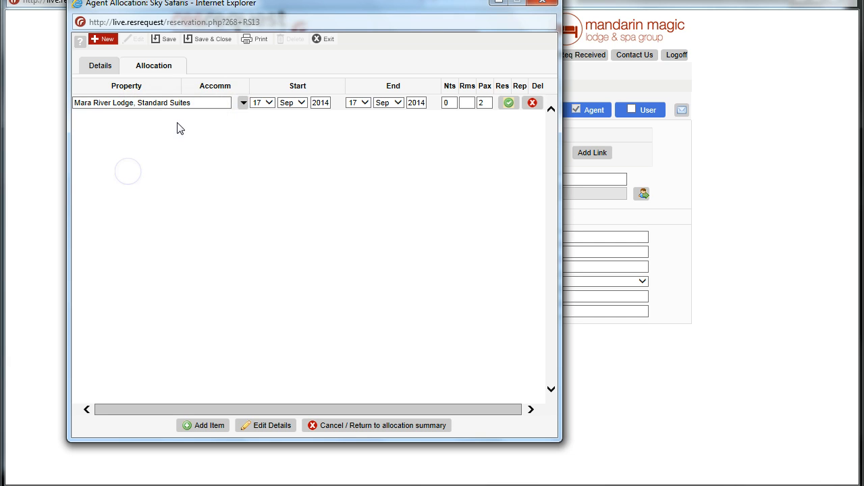
pyautogui.click(269, 105)
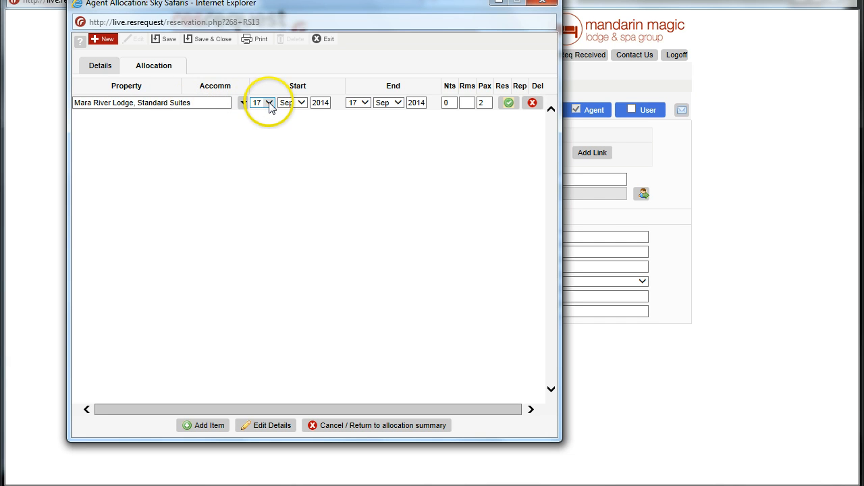
pyautogui.click(269, 105)
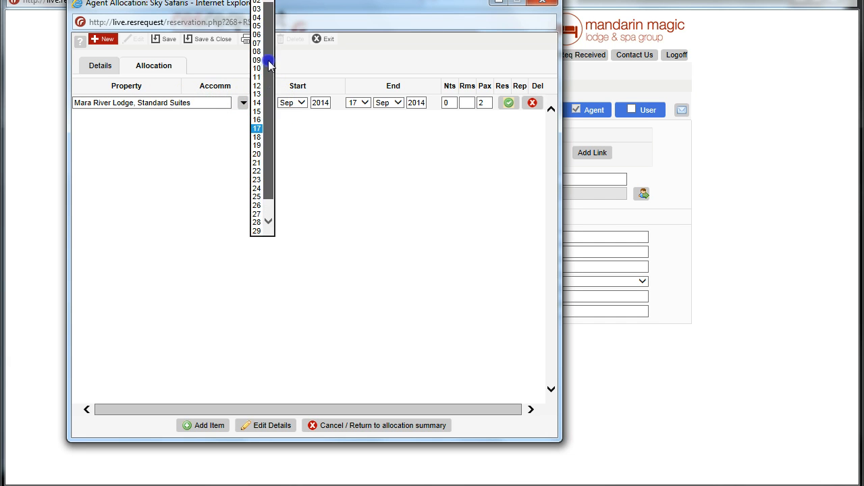
pyautogui.press('Home')
pyautogui.press('Return')
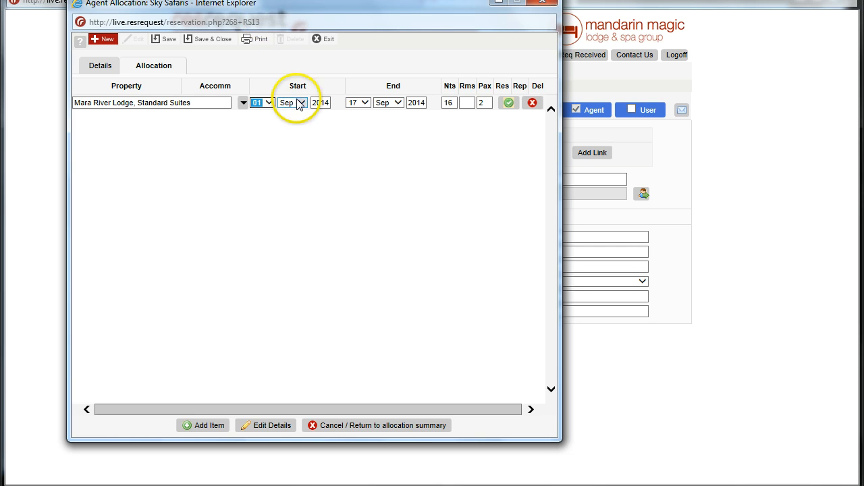
pyautogui.click(297, 102)
pyautogui.click(287, 35)
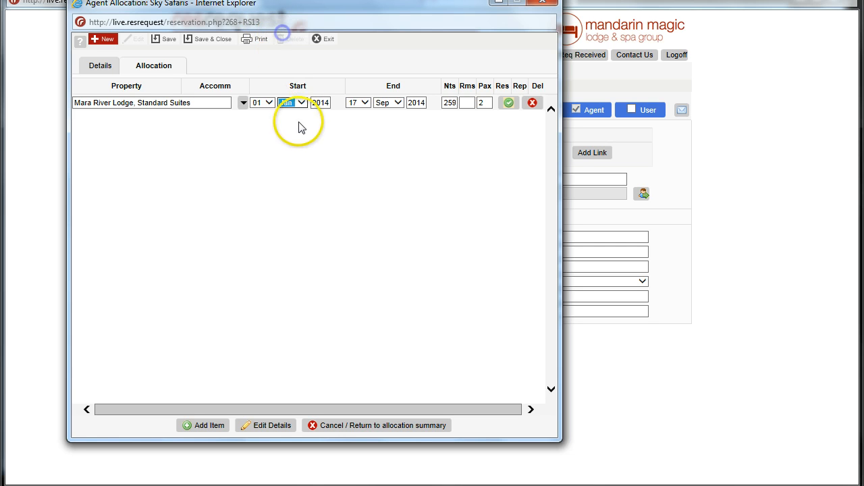
pyautogui.click(330, 103)
pyautogui.press('BackSpace')
pyautogui.write('5')
# Set the item's end date to 01 Feb 2015 with 1 room, and confirm the allocation item
pyautogui.click(419, 125)
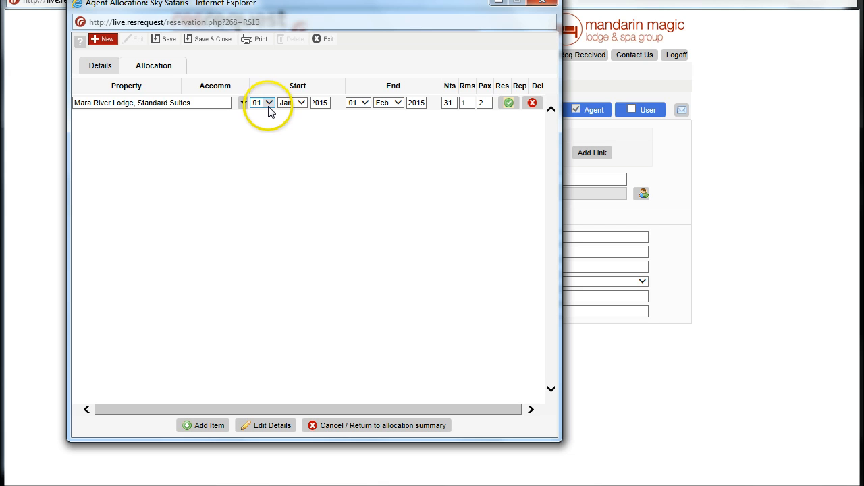
pyautogui.click(365, 108)
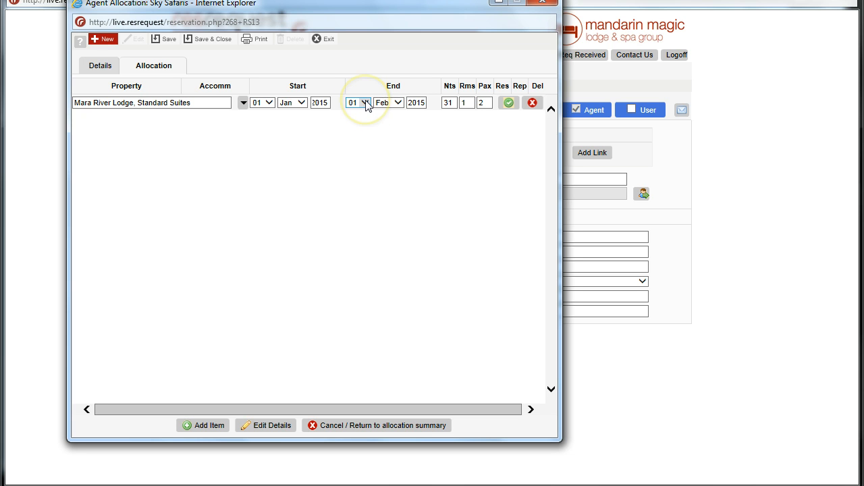
pyautogui.click(466, 104)
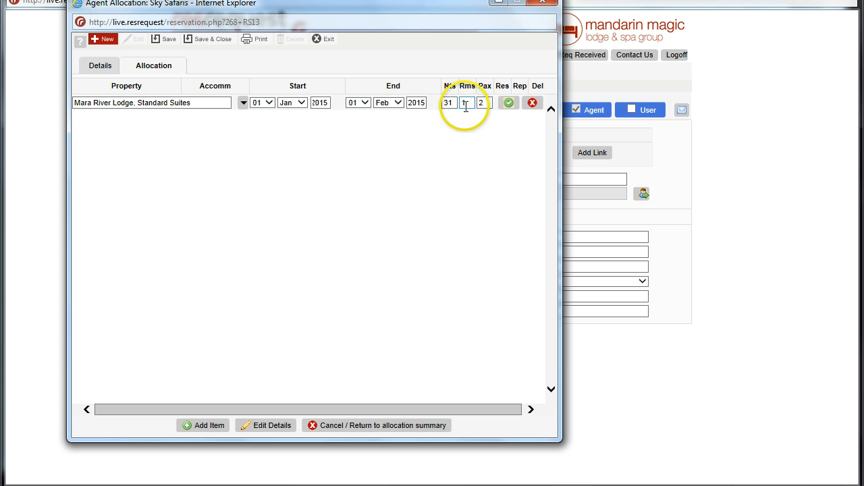
pyautogui.click(508, 104)
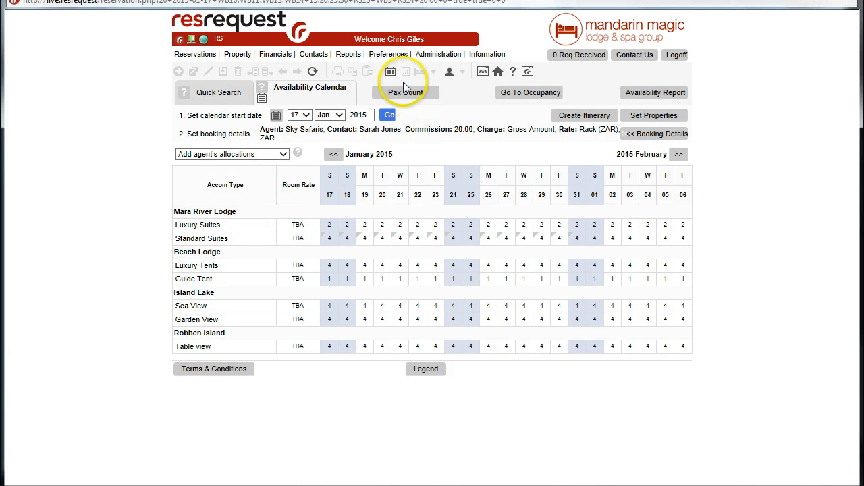
# Open the Sky Safaris agent details from the availability calendar and review the agent's allocation list
pyautogui.click(450, 73)
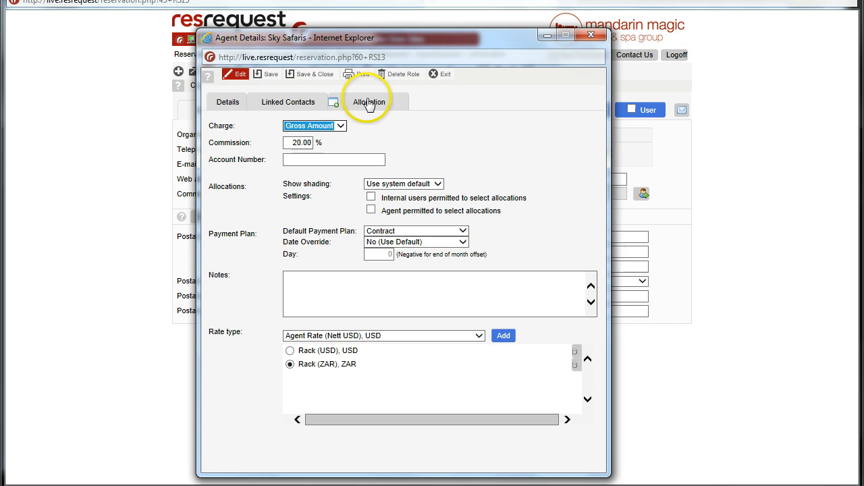
pyautogui.click(368, 102)
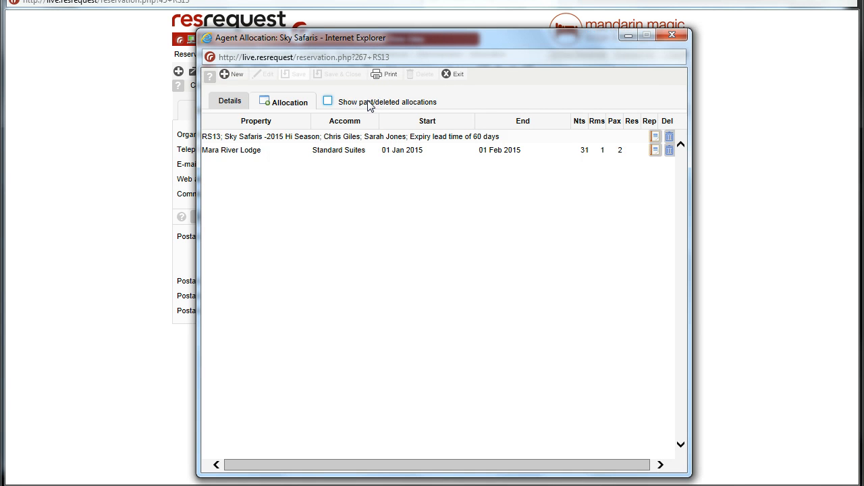
pyautogui.click(280, 104)
# Return to the agent details and permit internal users to select allocations
pyautogui.click(228, 102)
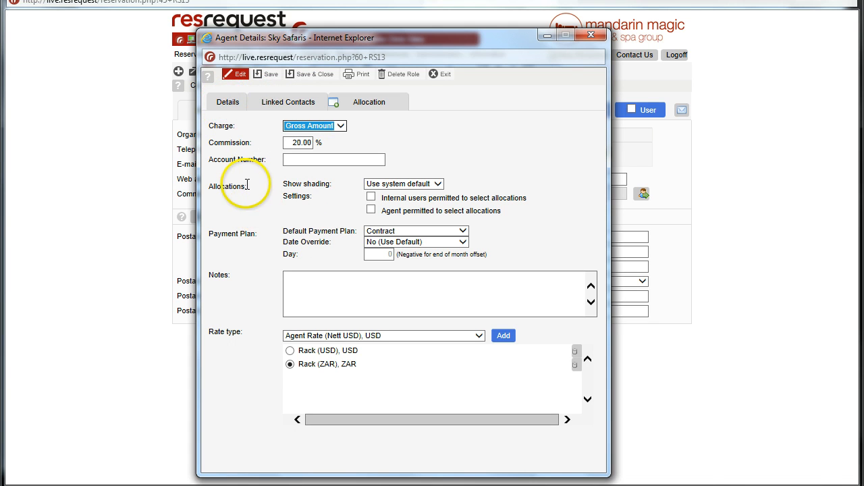
pyautogui.click(371, 199)
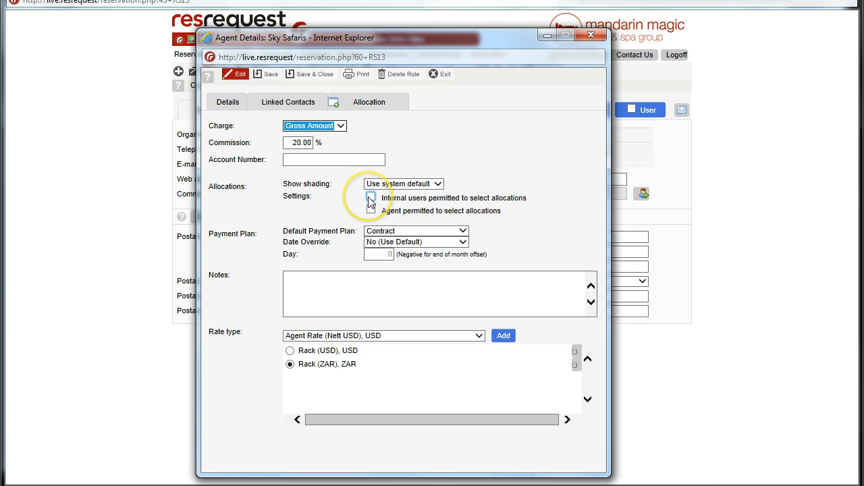
pyautogui.click(370, 199)
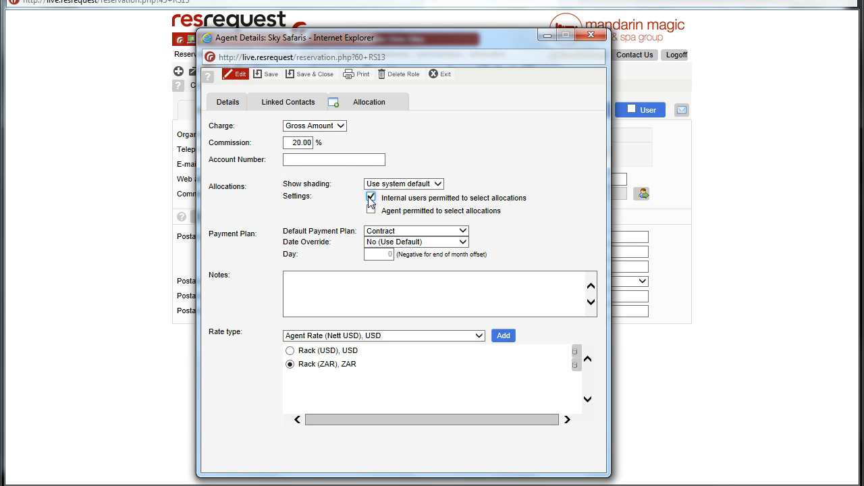
# Save and close the Sky Safaris agent details, and open the availability calendar
pyautogui.click(313, 78)
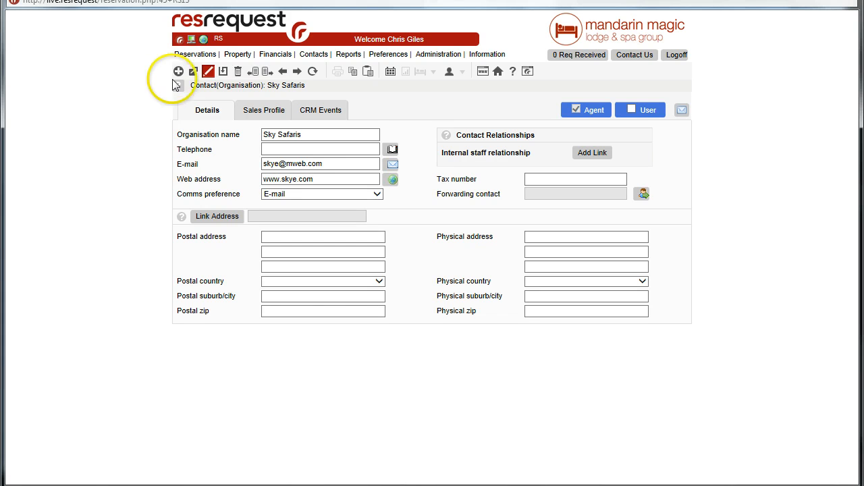
pyautogui.click(195, 54)
pyautogui.click(194, 98)
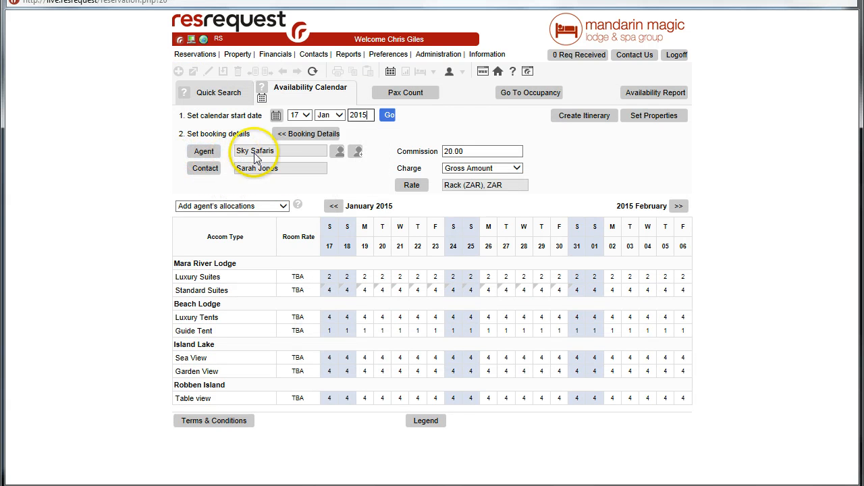
pyautogui.click(338, 115)
pyautogui.click(327, 208)
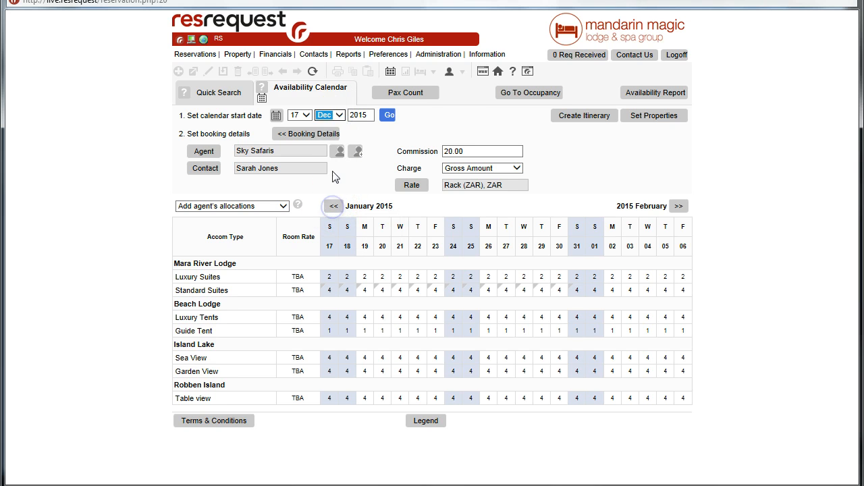
pyautogui.click(334, 116)
pyautogui.click(324, 21)
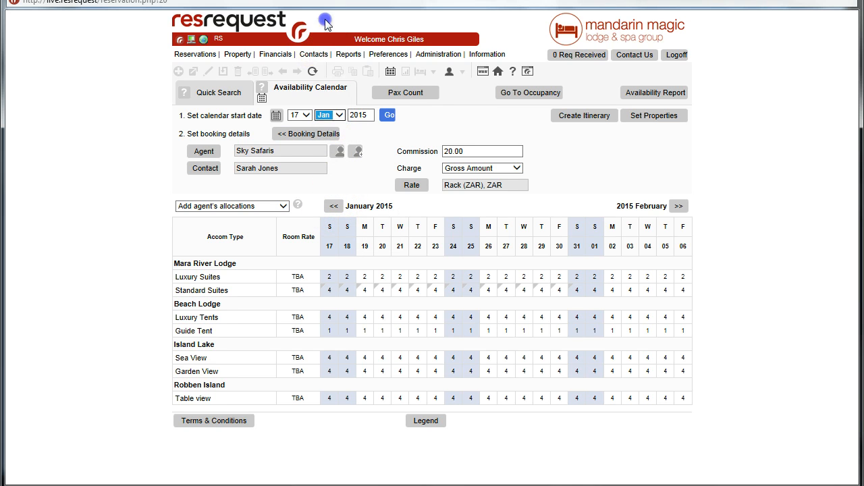
# Reload the calendar from 17 Jan 2015 and start a 1-room Mara River Lodge, Standard Suites booking for 2 nights from 24 Jan 2015
pyautogui.click(384, 119)
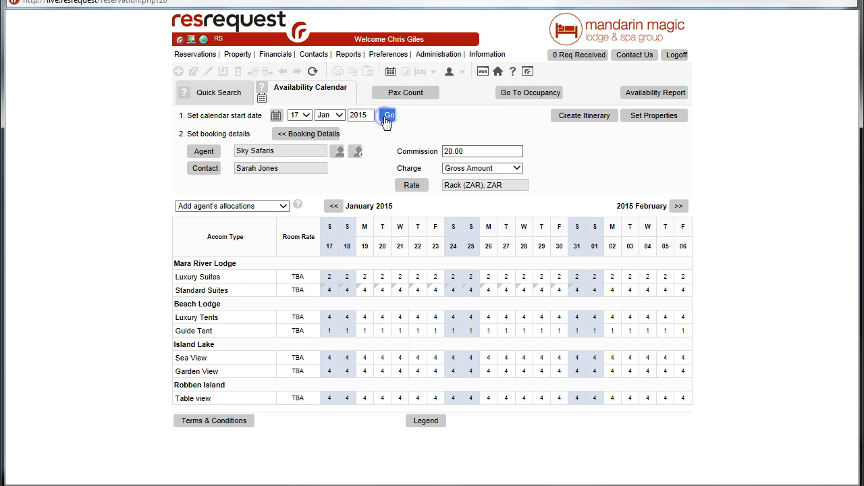
pyautogui.moveTo(368, 289); pyautogui.dragTo(419, 293)
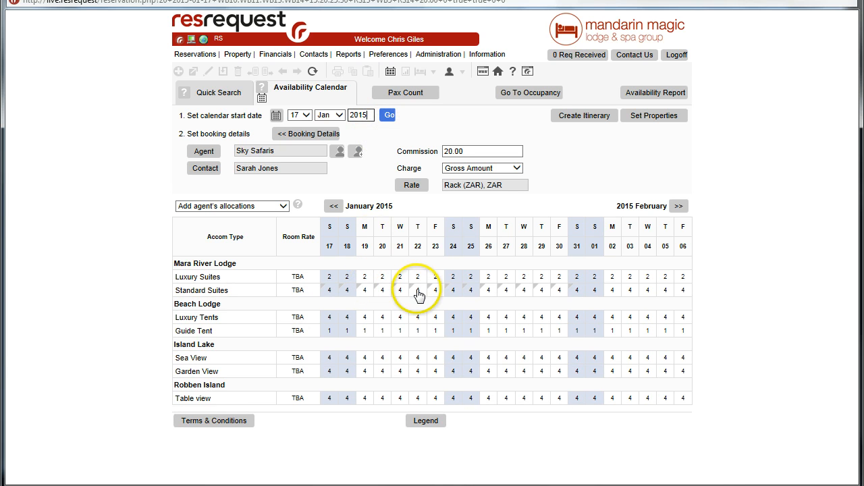
pyautogui.click(454, 290)
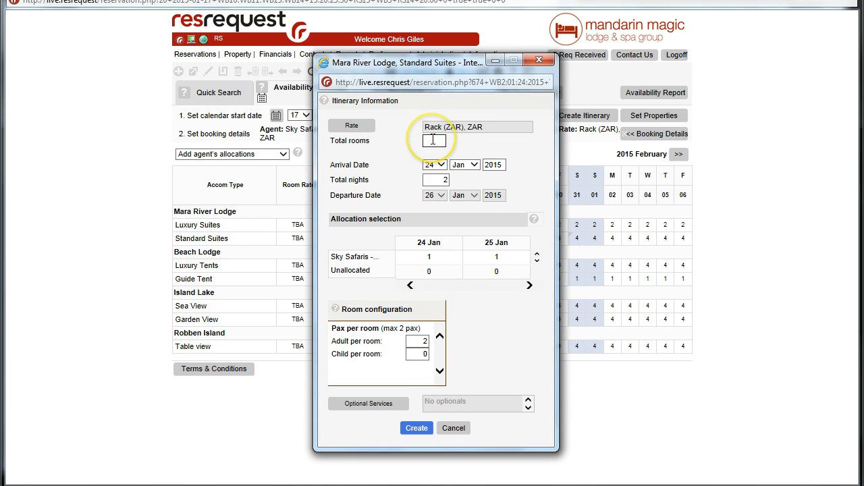
pyautogui.write('1')
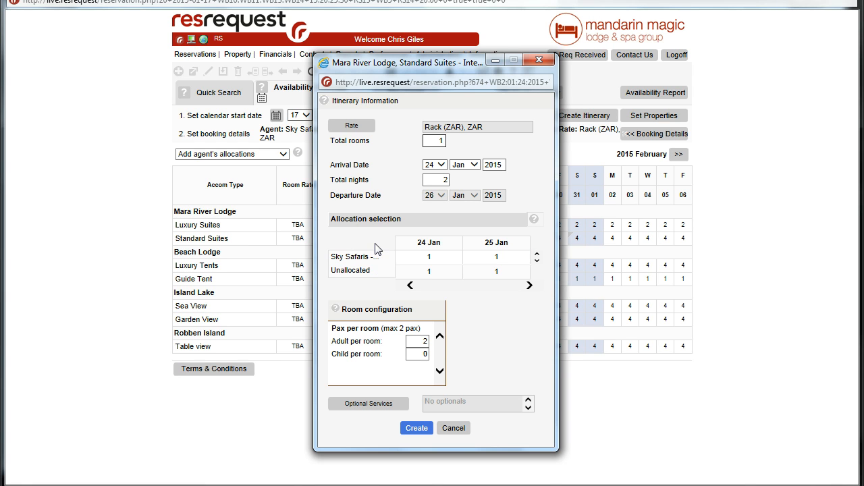
# Assign both nights, 24 and 25 Jan, to the Sky Safaris allocation and create the itinerary item
pyautogui.click(425, 258)
pyautogui.click(443, 260)
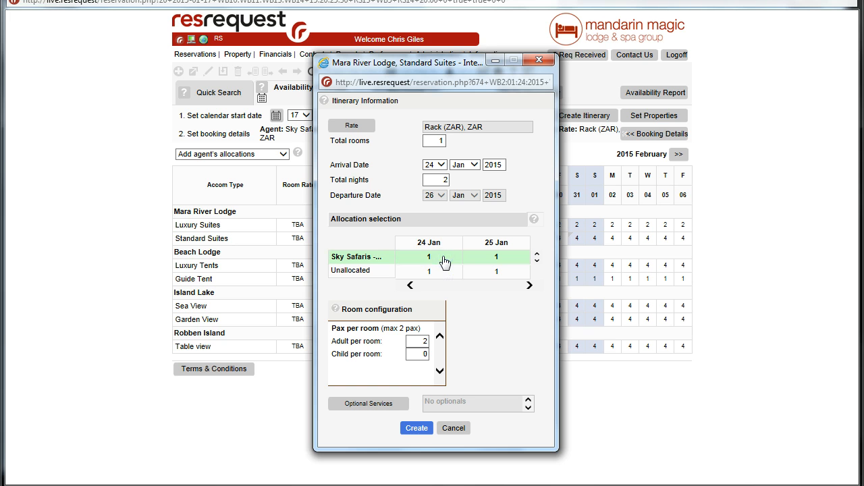
pyautogui.click(416, 430)
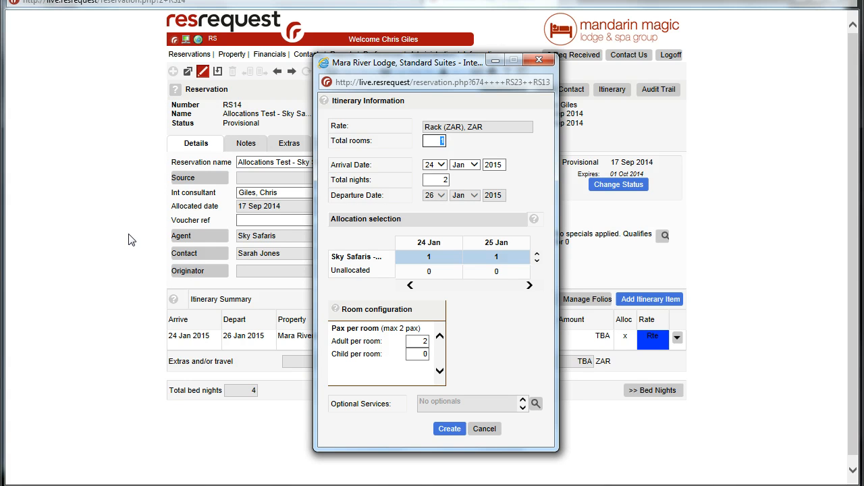
pyautogui.click(376, 260)
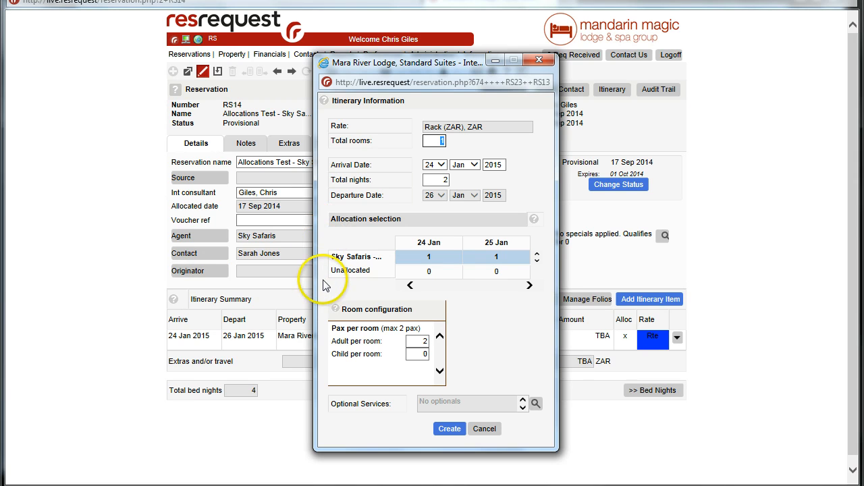
pyautogui.click(348, 277)
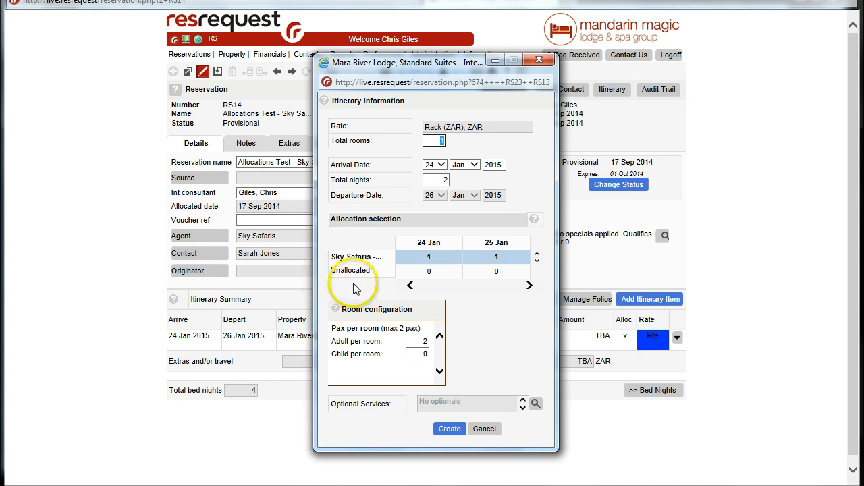